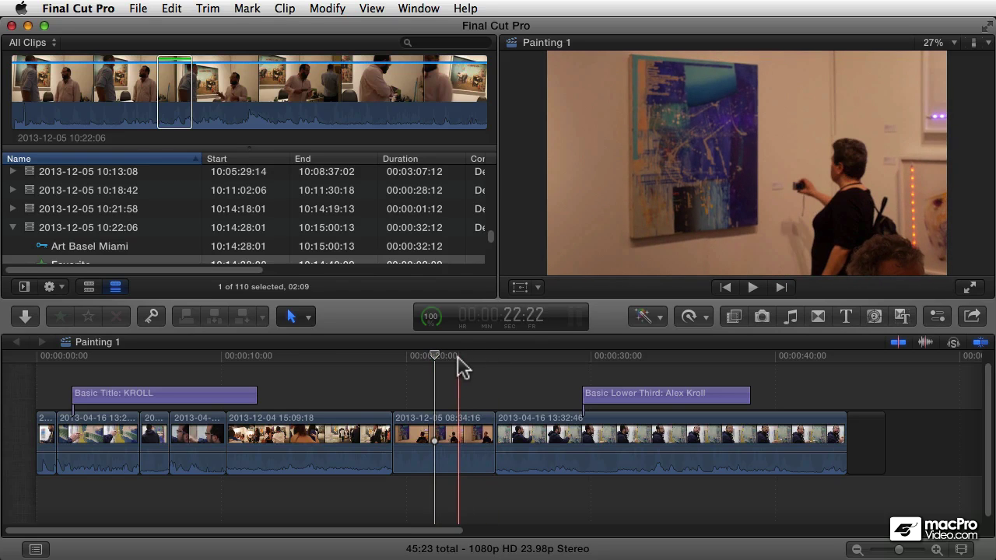
Open Media Import and browse to the kroll pix folder on the Desktop
click(138, 8)
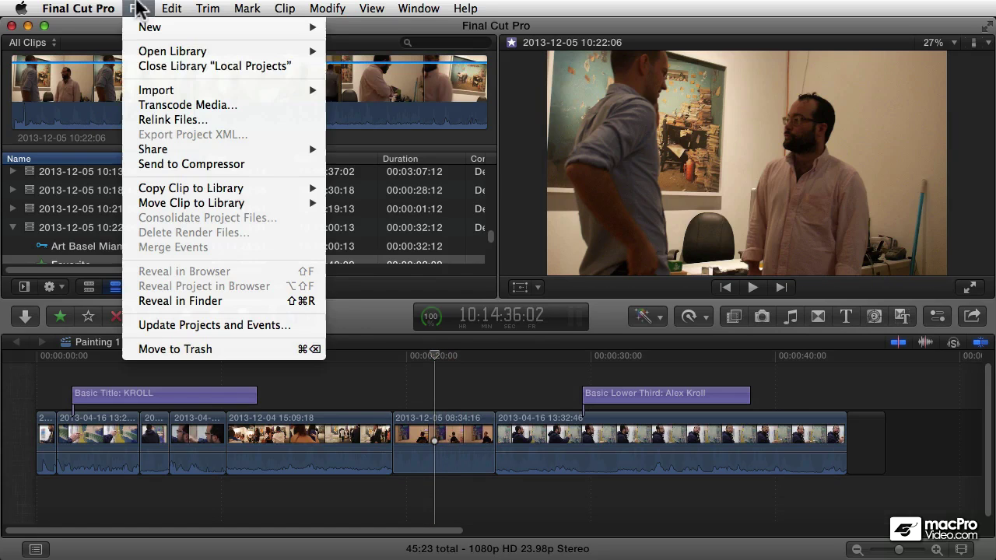
mouse_move(311, 90)
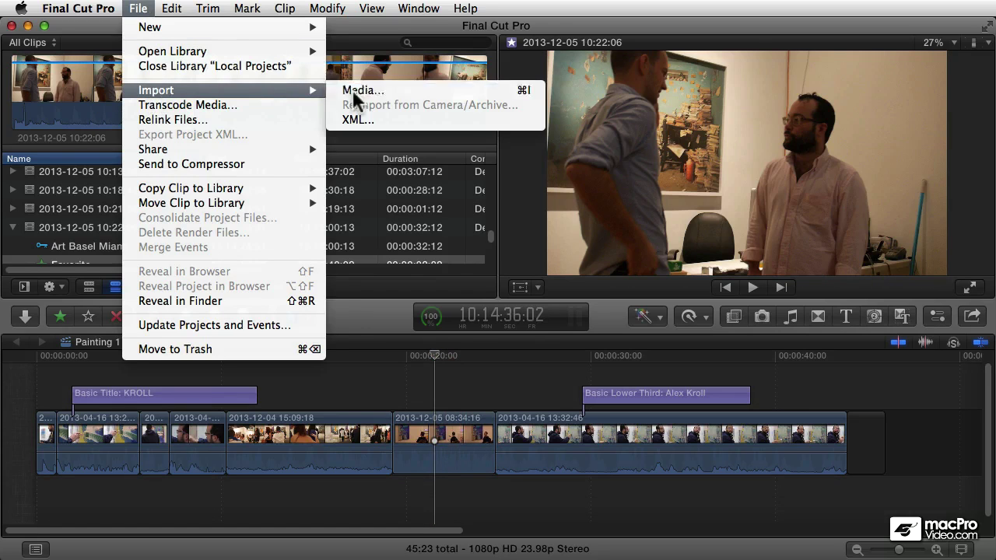
click(352, 91)
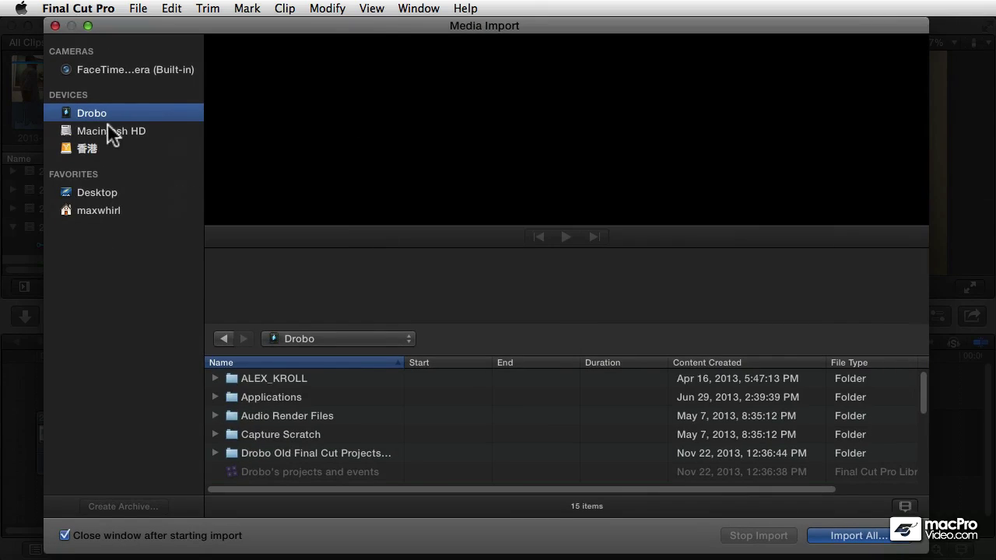
click(110, 192)
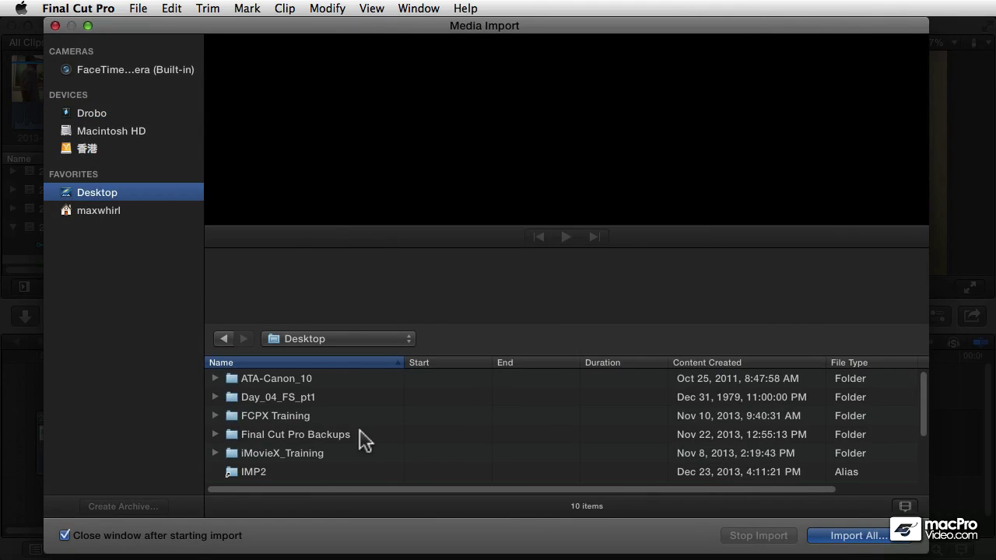
scroll(287, 432, down, 4)
click(264, 417)
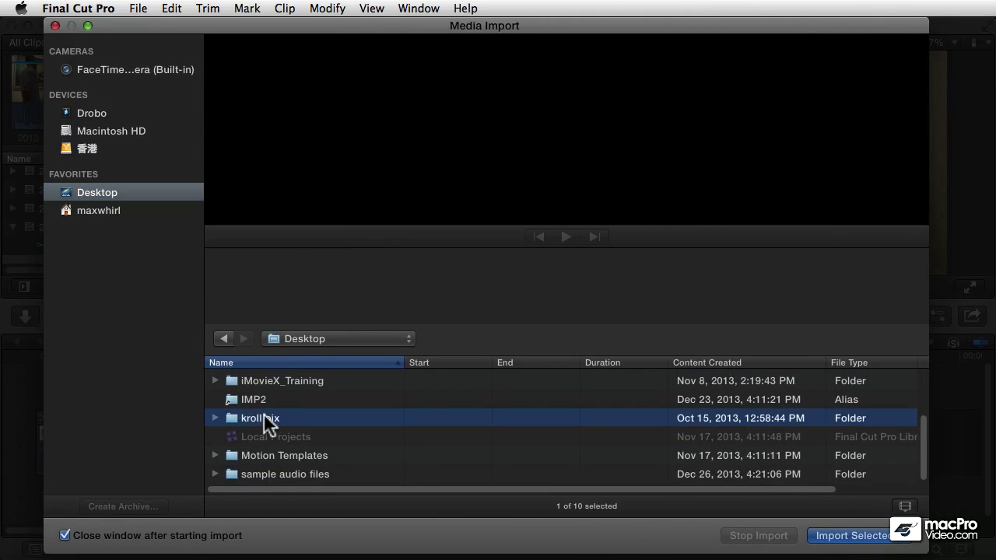
double_click(234, 418)
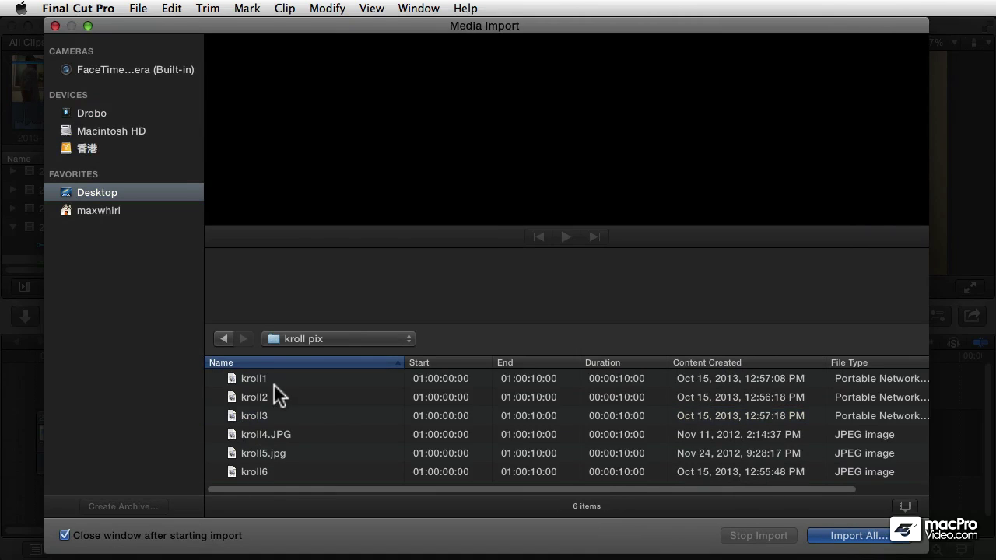
Preview the six kroll images, select all of them, and choose Import All
click(274, 384)
click(271, 399)
click(271, 416)
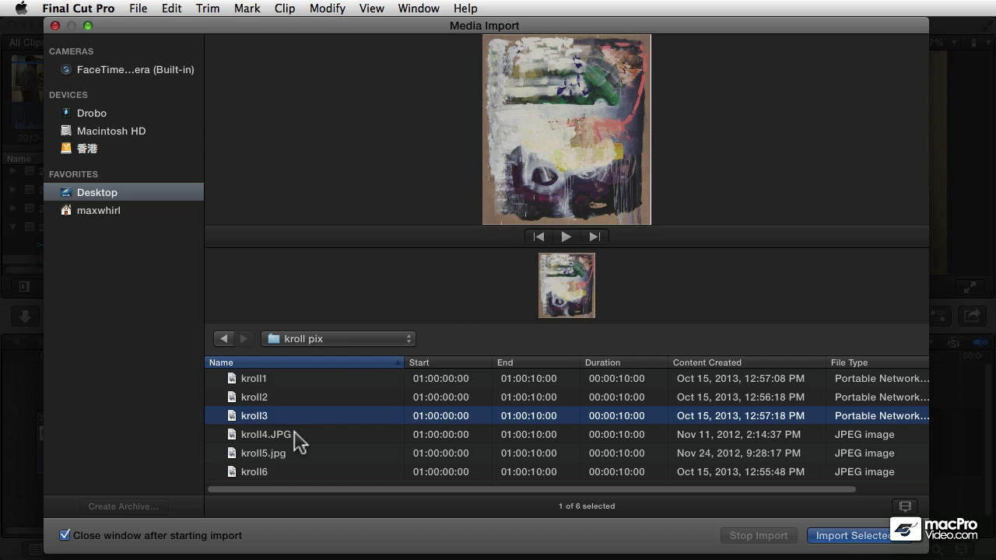
click(298, 437)
click(288, 453)
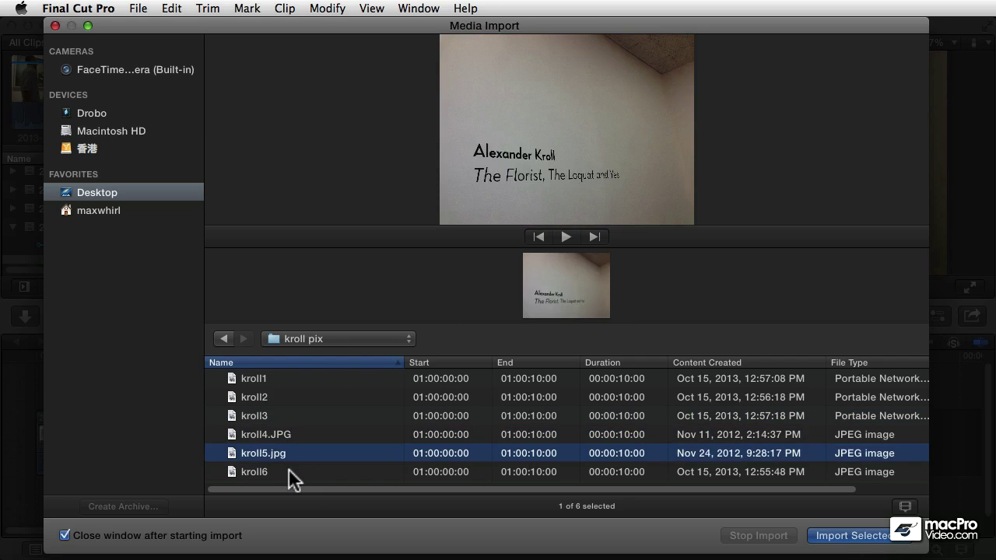
click(289, 468)
click(293, 414)
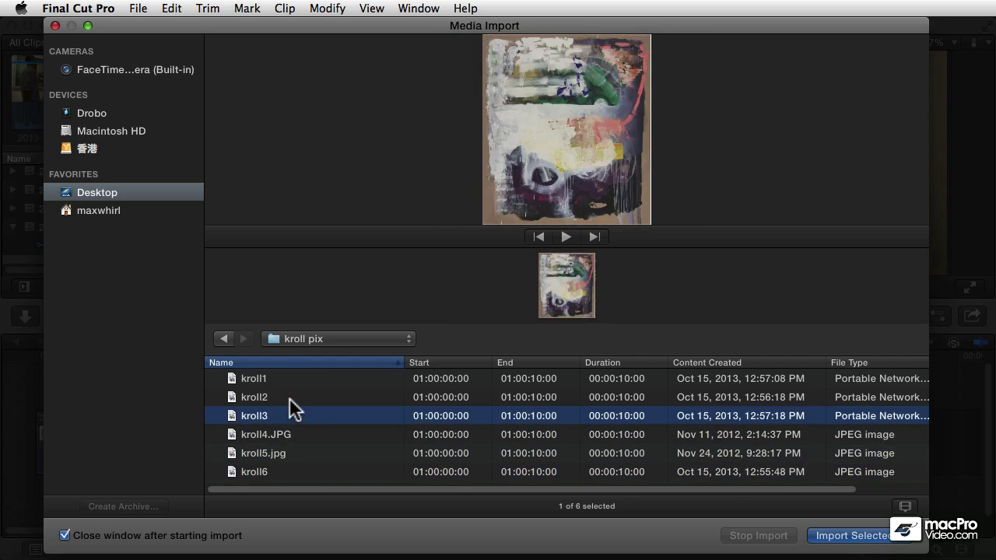
click(285, 395)
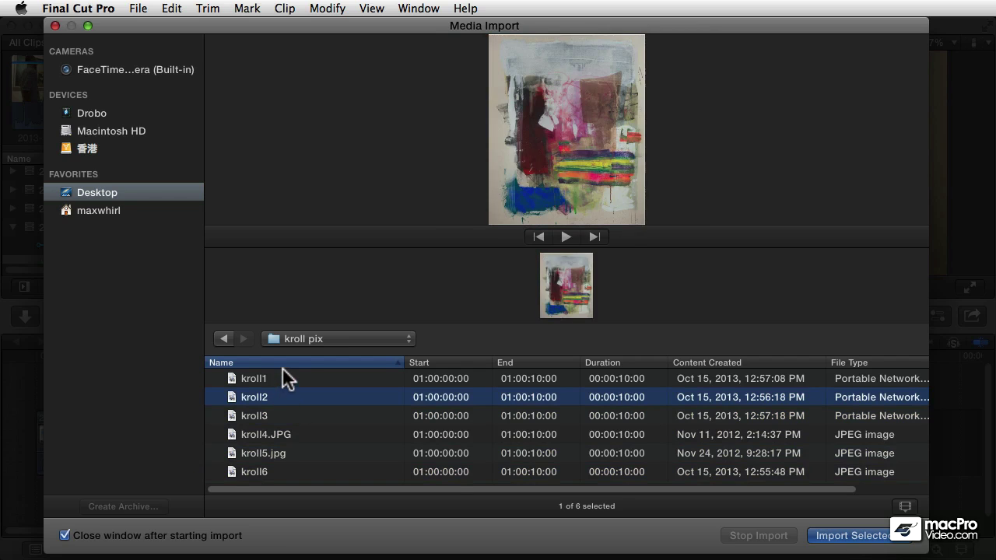
click(270, 378)
key(super+a)
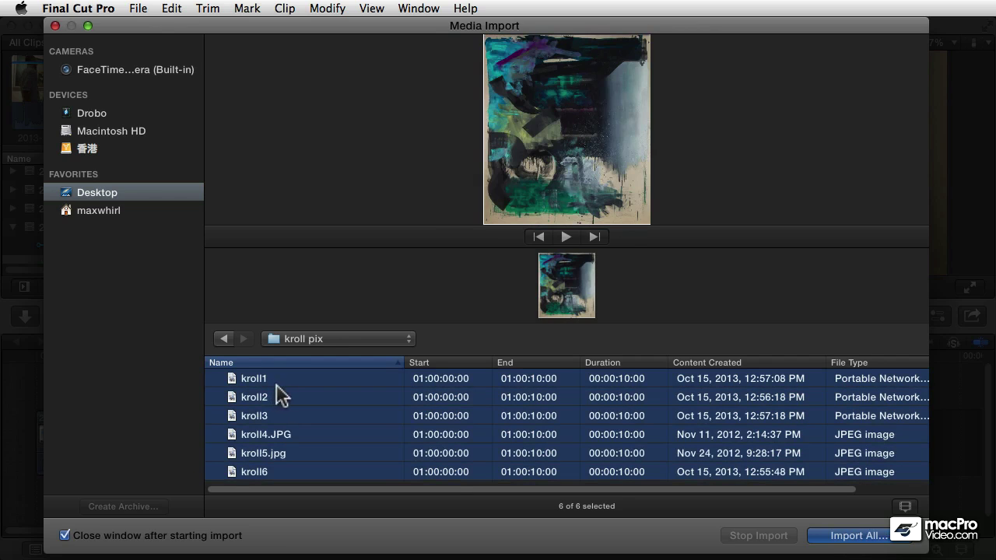
click(855, 536)
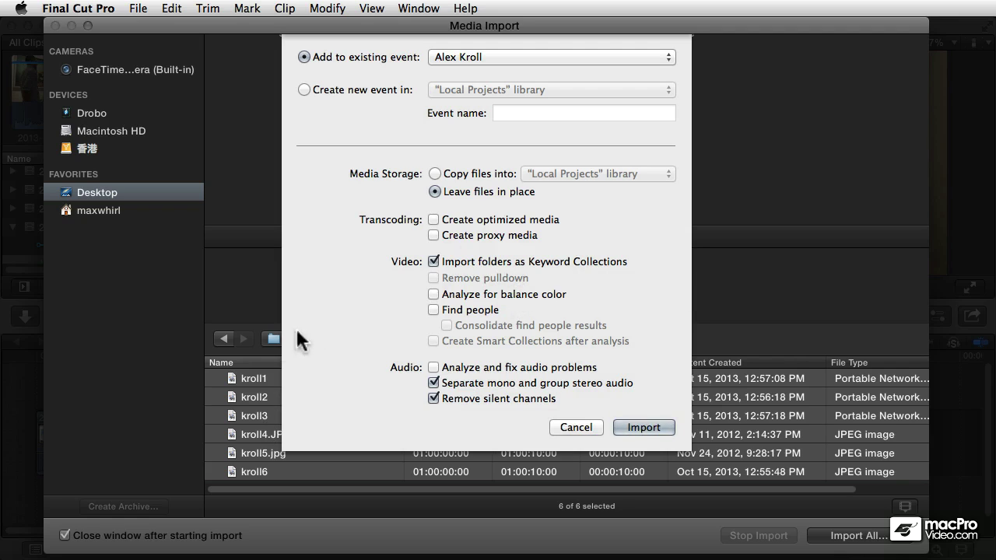
Import the kroll images into the Alex Kroll event, leaving files in place and folders as Keyword Collections
click(646, 422)
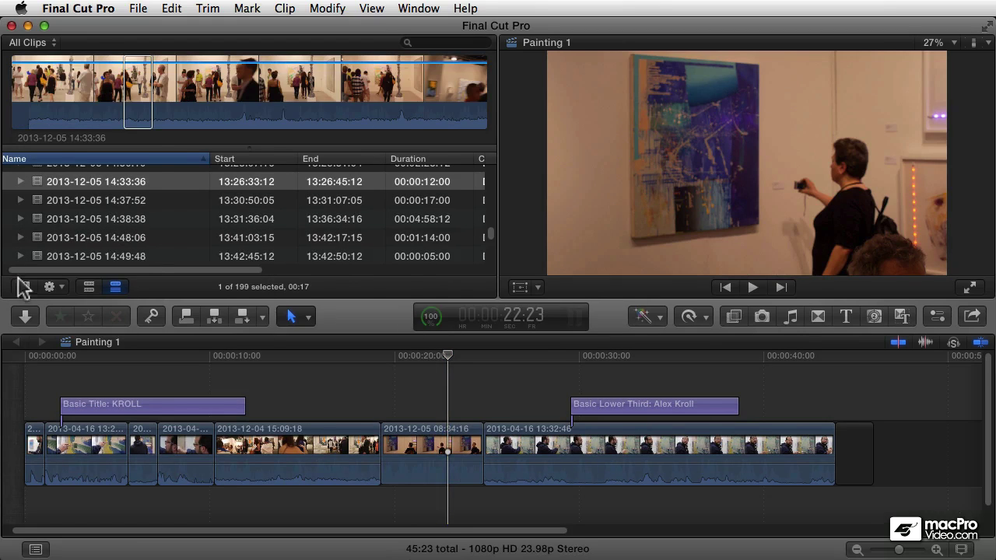
click(24, 288)
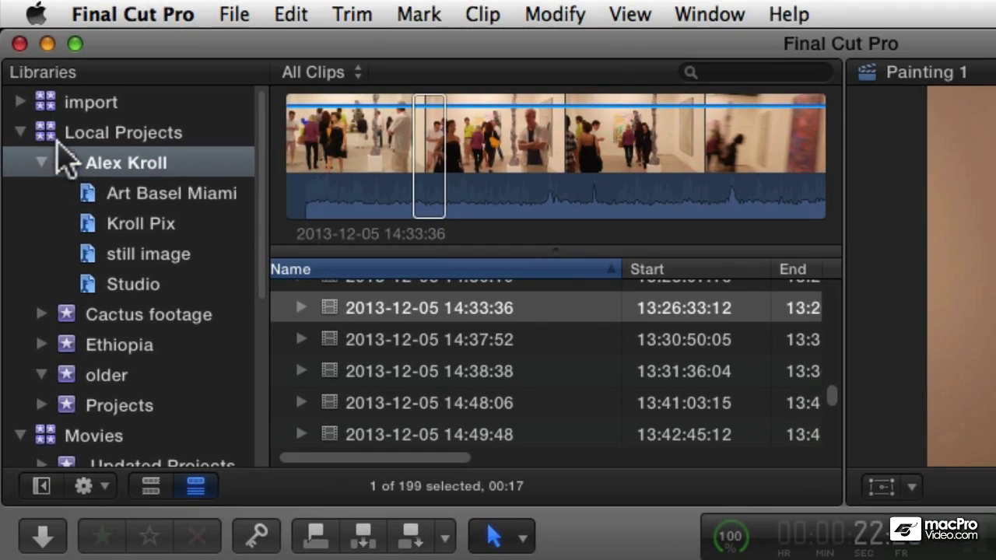
click(86, 165)
click(96, 222)
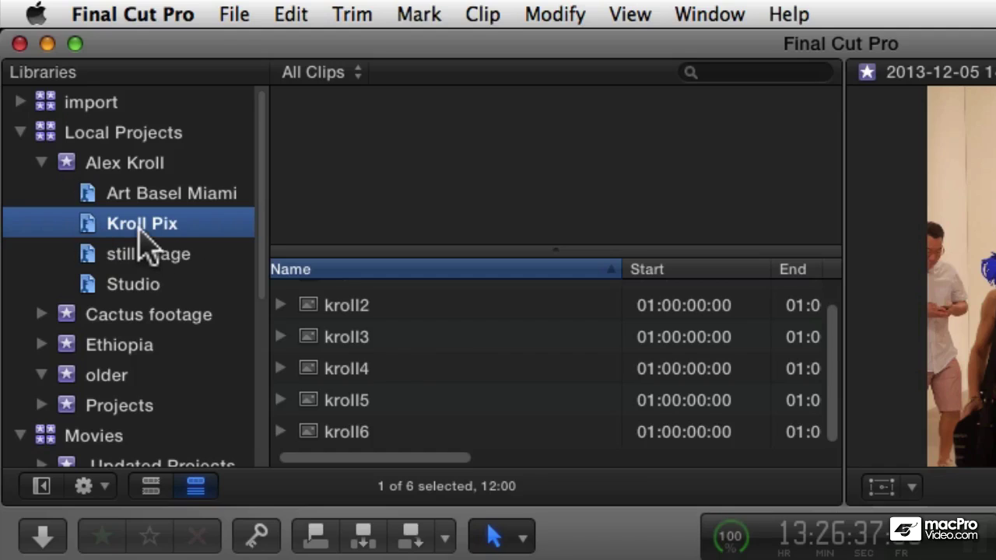
click(349, 336)
click(350, 305)
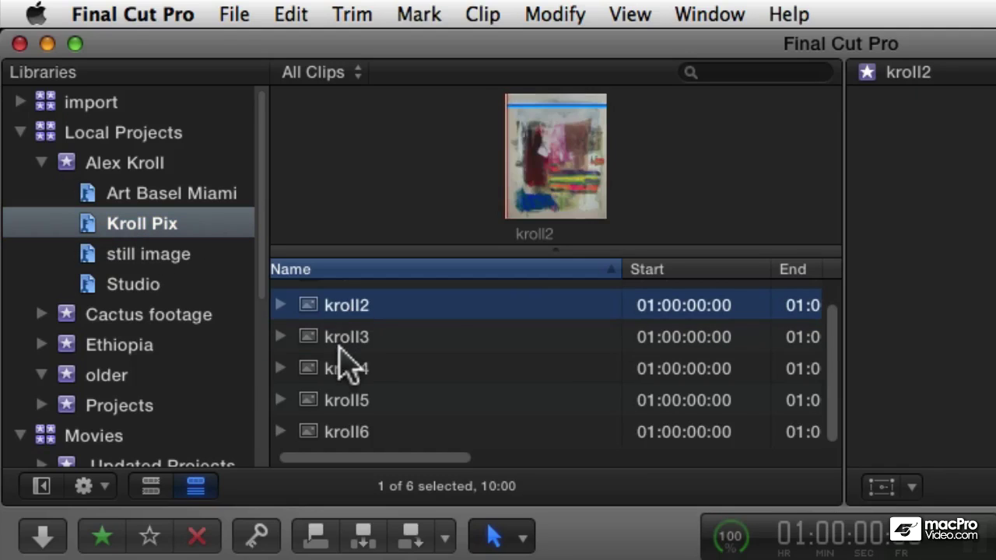
click(342, 342)
click(346, 372)
click(349, 403)
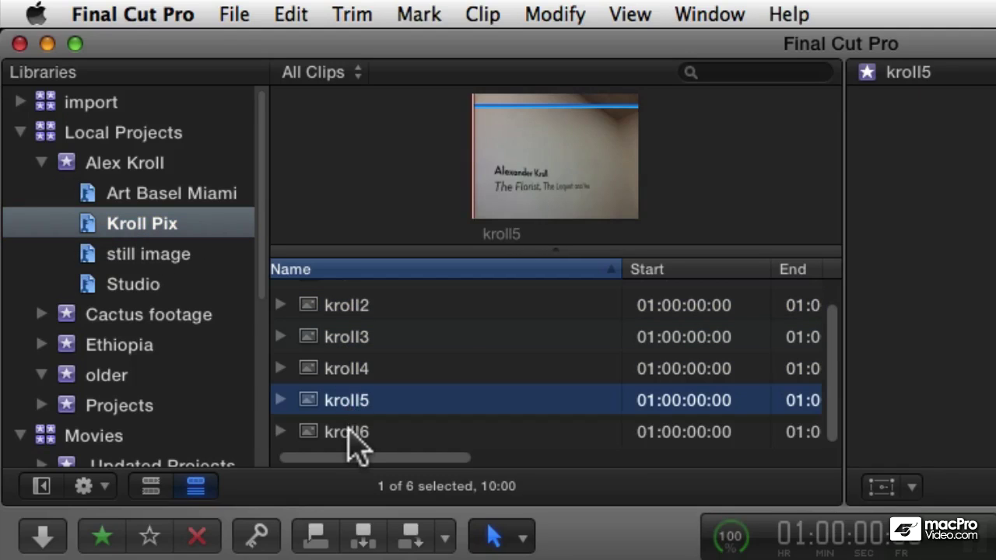
click(349, 433)
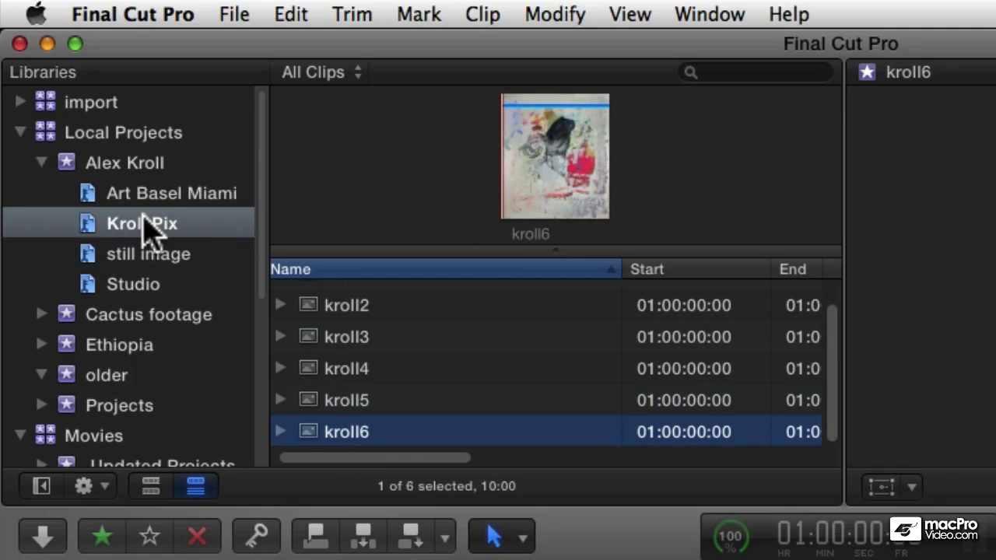
click(356, 398)
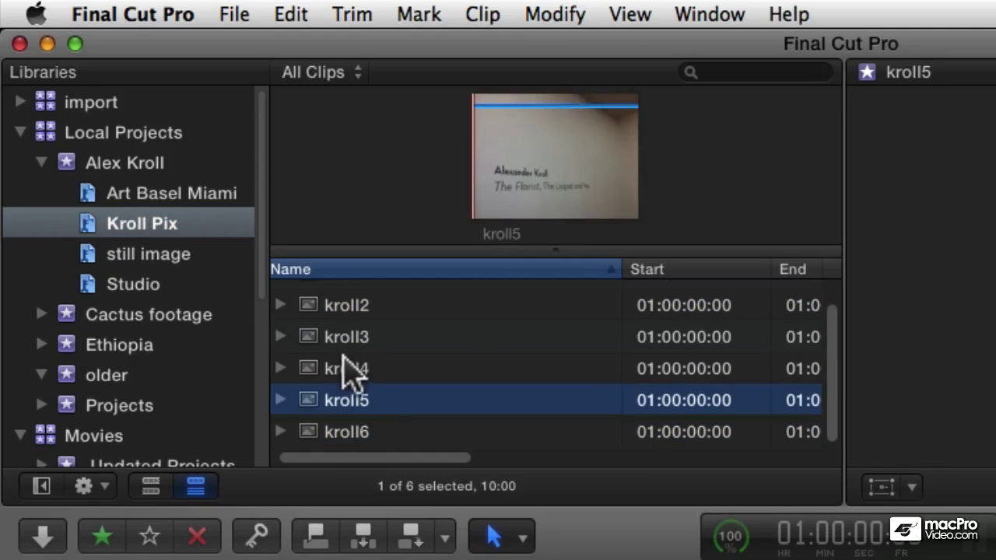
click(338, 346)
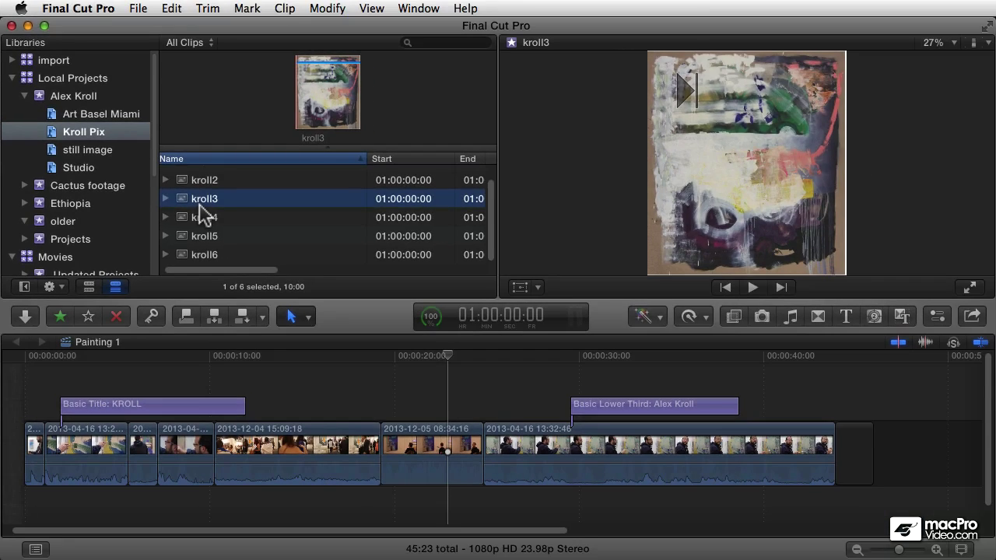
drag(177, 199, 418, 428)
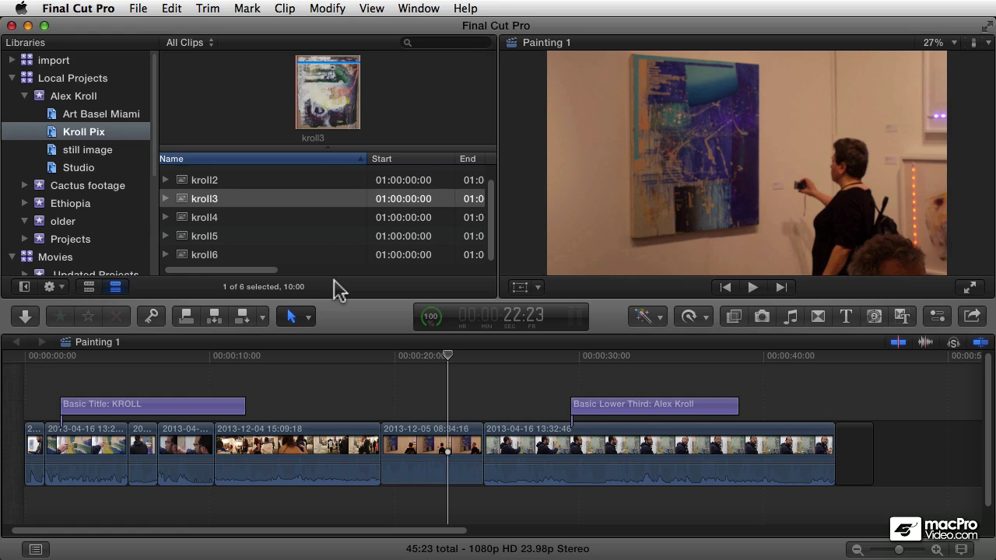
Open the Photos browser and show the iPhoto library grouped by Events
click(764, 317)
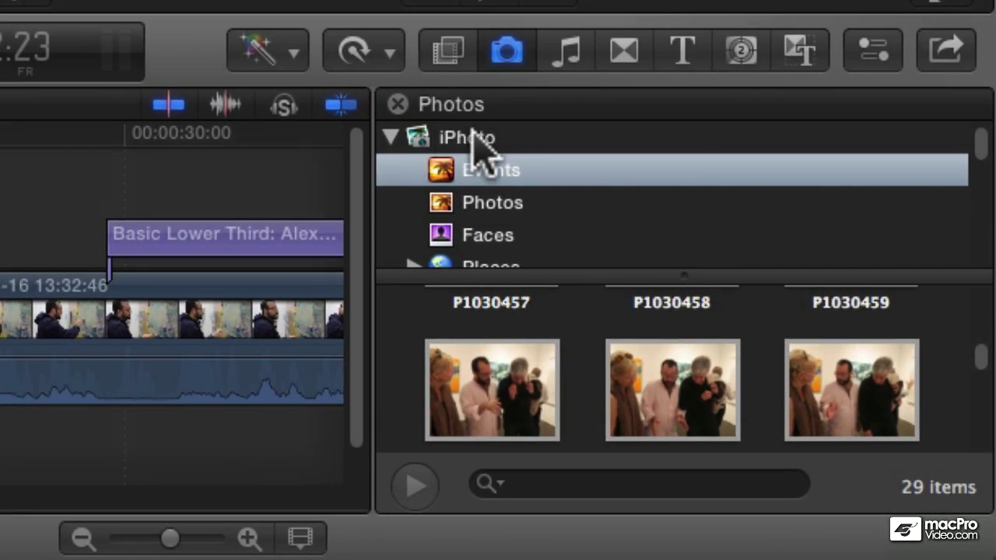
click(467, 140)
click(389, 137)
click(390, 137)
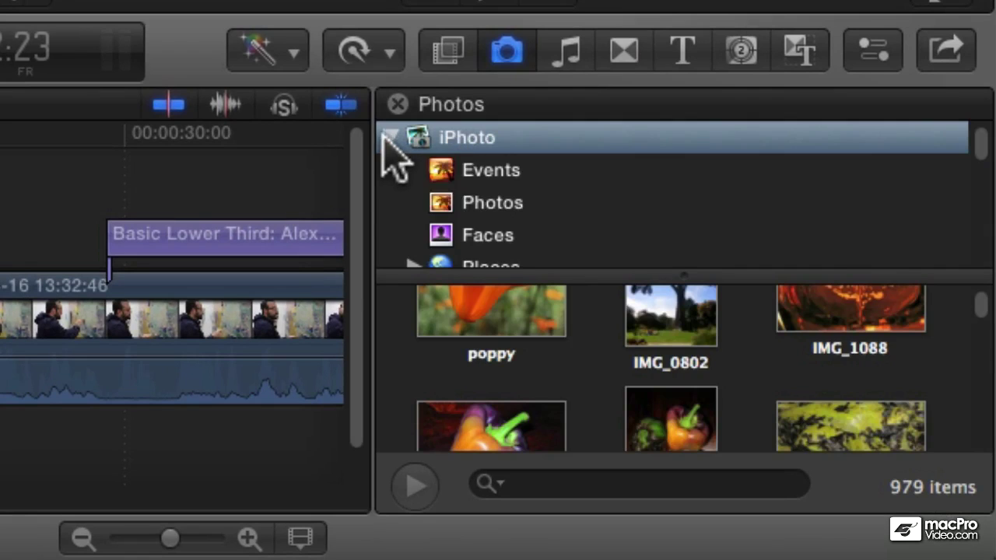
click(484, 171)
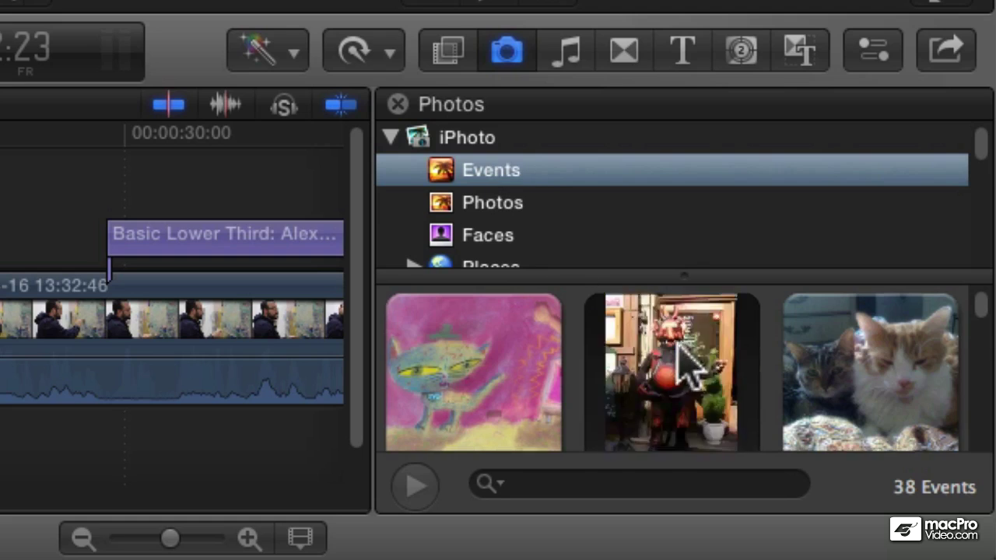
scroll(683, 347, down, 2)
scroll(684, 354, down, 10)
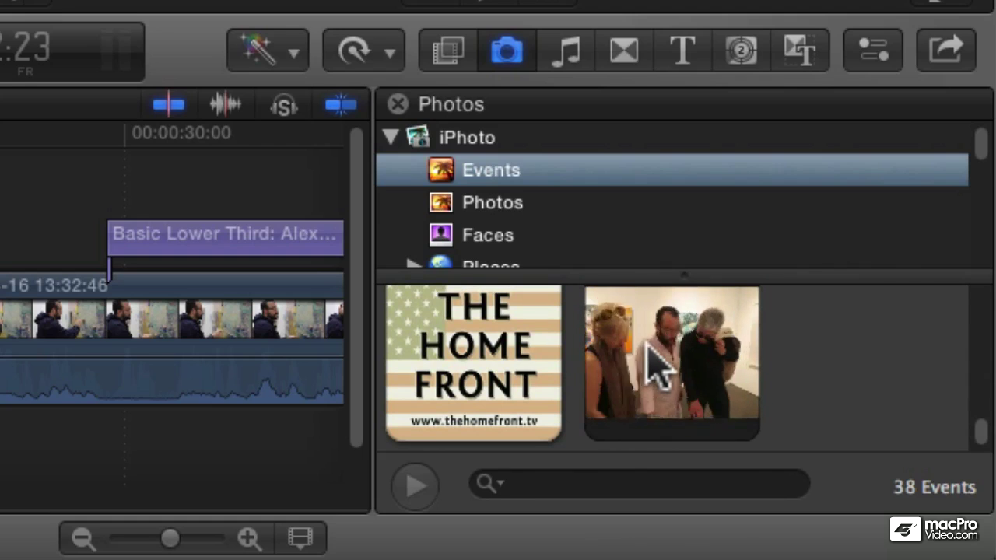
Open the gallery event, then look through the flowers and SF Landmarks albums
click(656, 368)
double_click(655, 368)
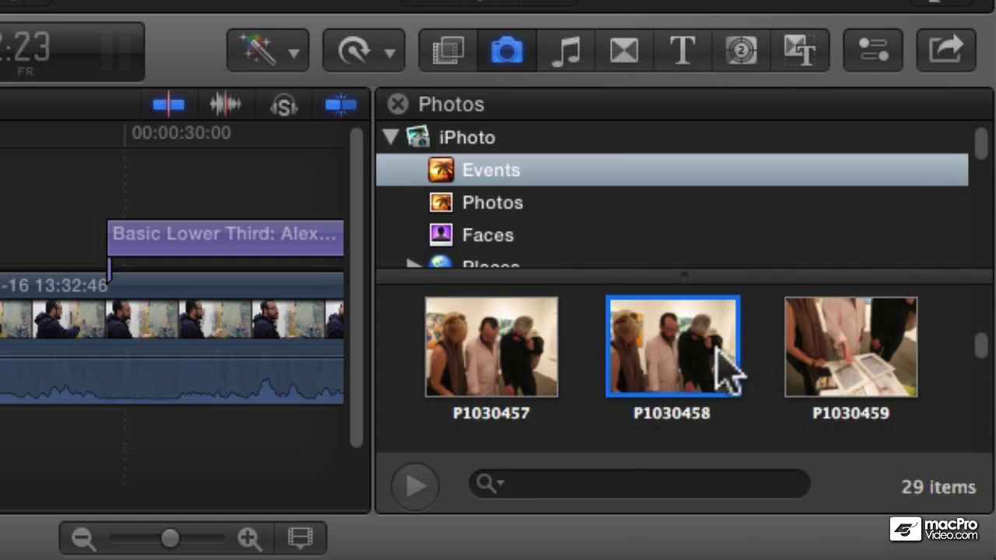
scroll(584, 243, down, 5)
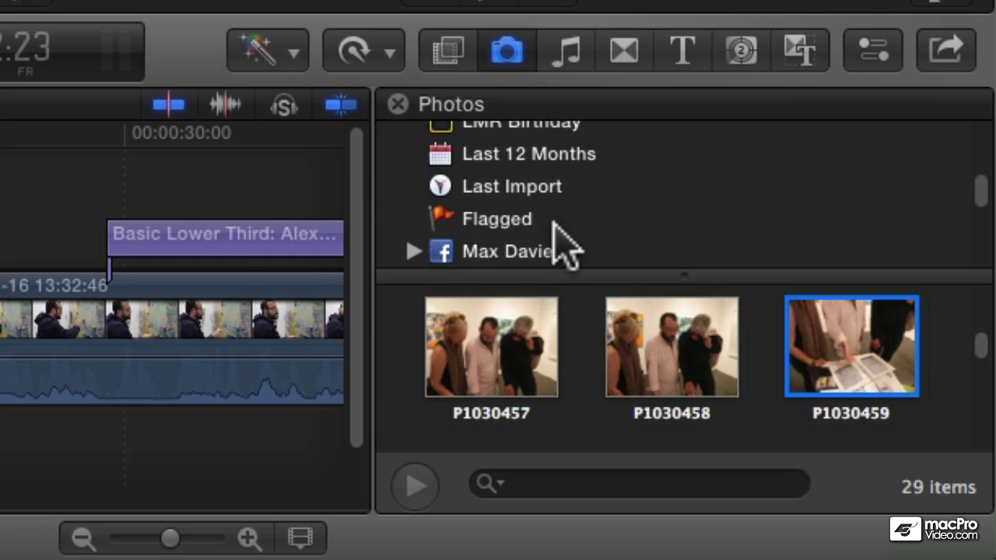
scroll(567, 240, down, 5)
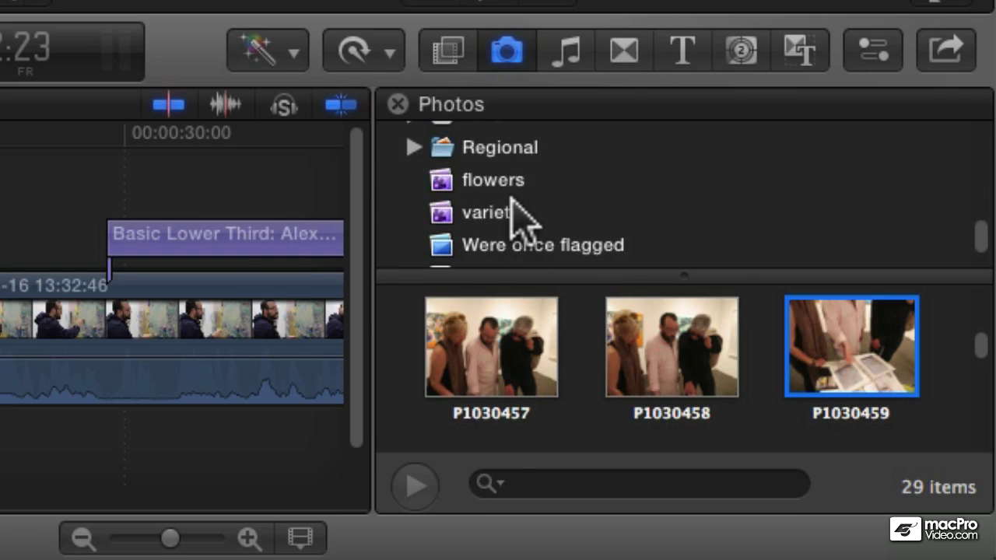
click(502, 183)
scroll(627, 318, down, 3)
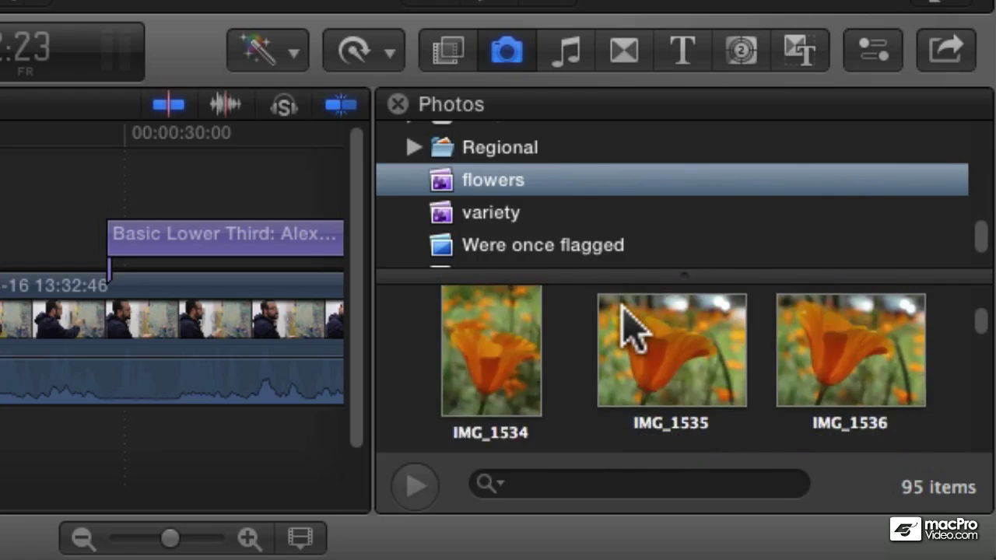
scroll(623, 303, up, 2)
scroll(592, 199, down, 2)
scroll(467, 249, up, 1)
click(445, 250)
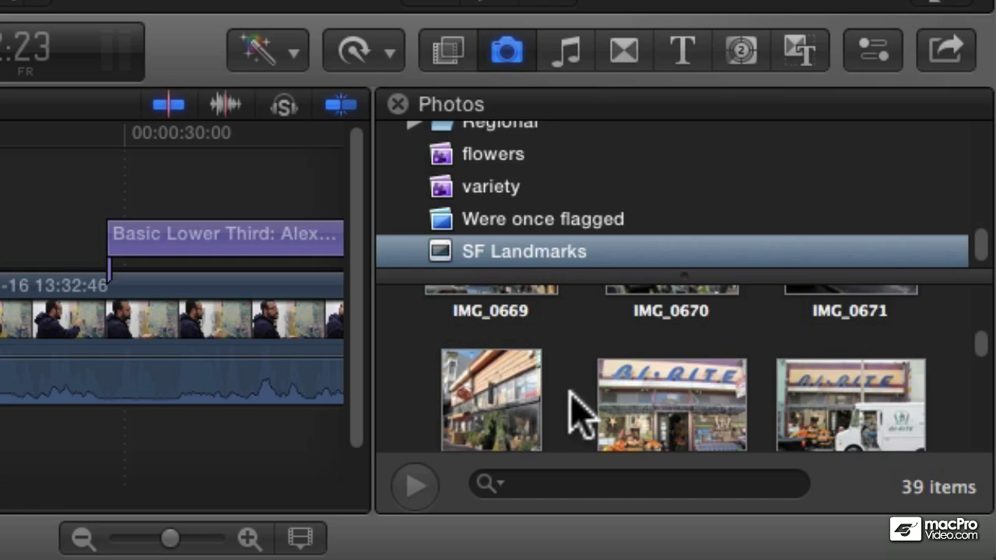
Return to iPhoto Events and open the gallery event with its 29 photos
scroll(574, 407, up, 3)
scroll(573, 397, up, 5)
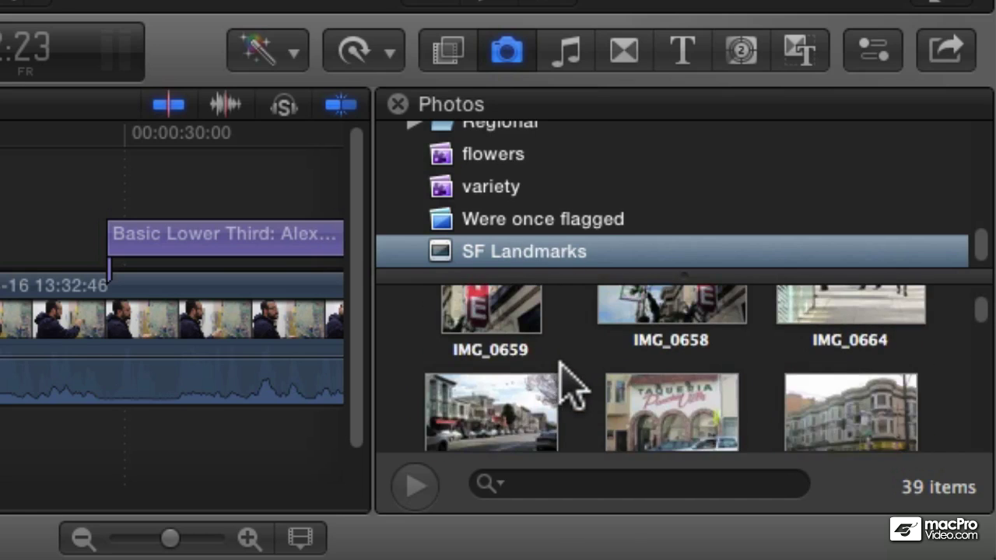
scroll(510, 147, up, 3)
scroll(517, 147, up, 6)
click(490, 170)
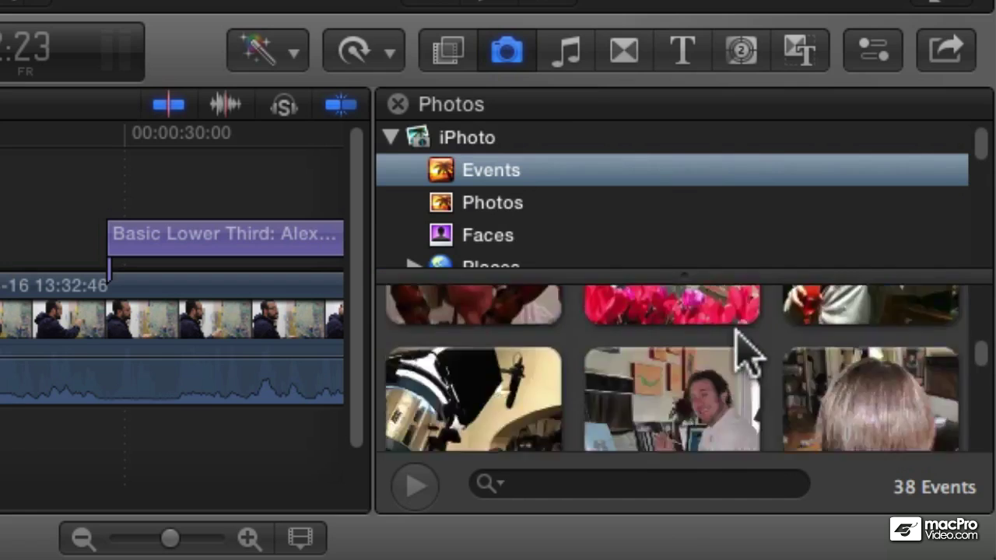
scroll(745, 354, down, 10)
double_click(685, 362)
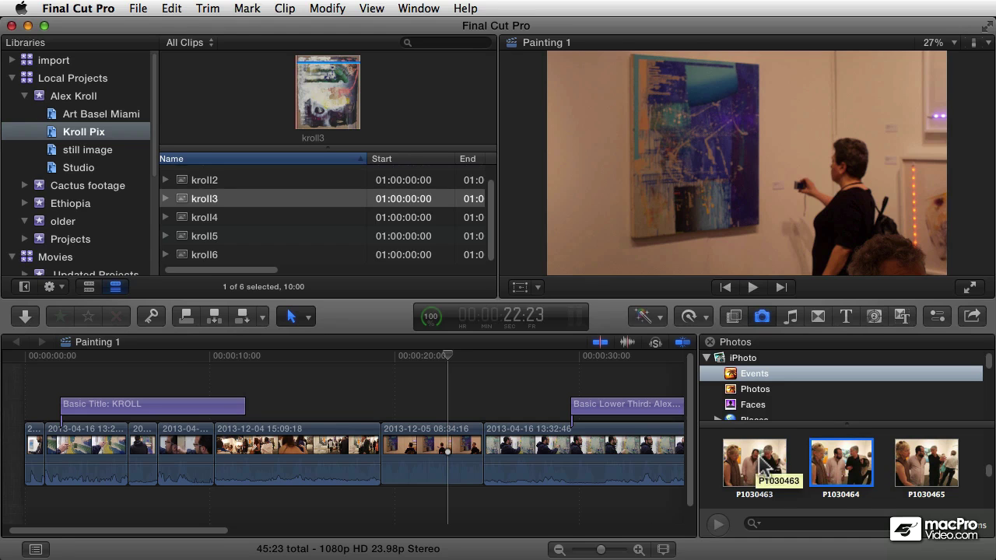
Place photo P1030463 above the storyline as a connected clip, then select all the event's photos
drag(764, 466, 430, 395)
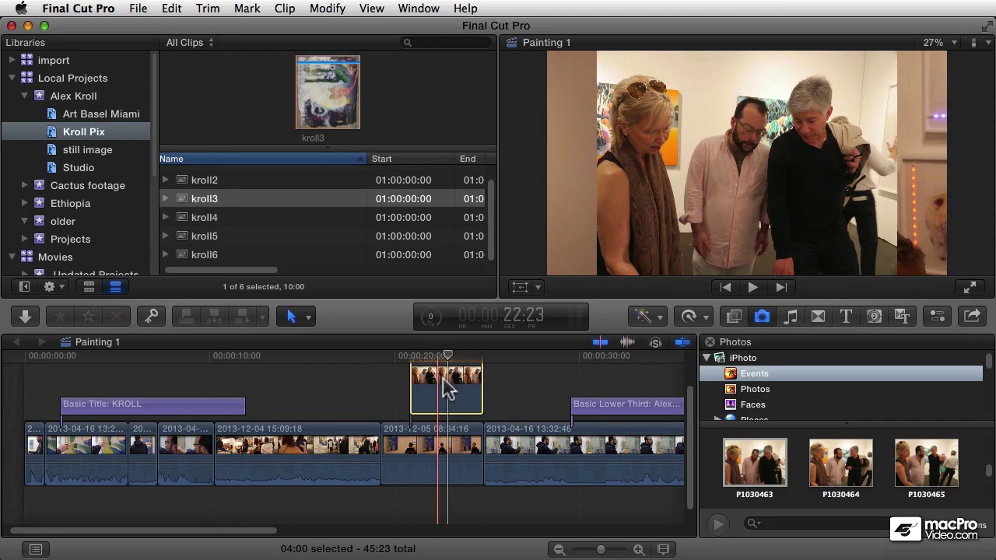
click(766, 463)
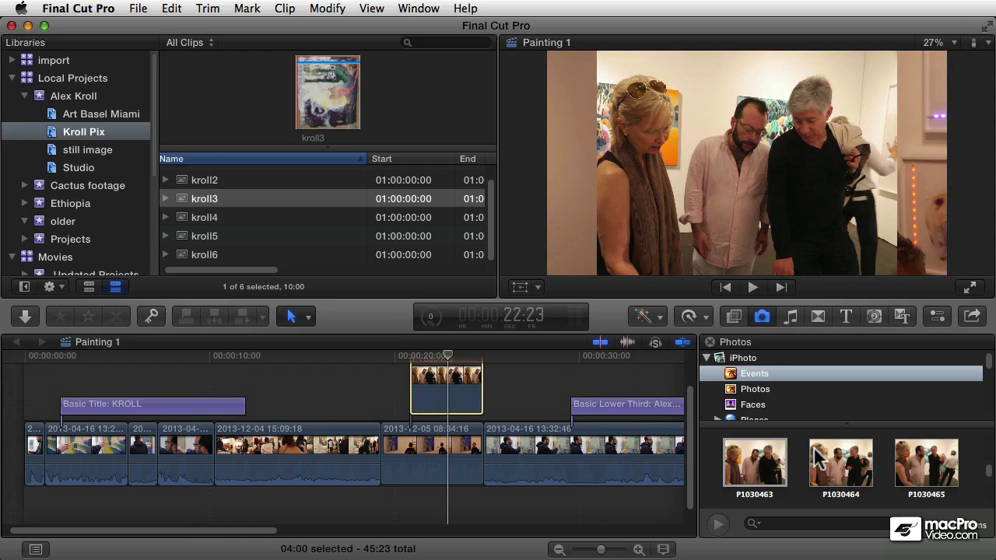
scroll(817, 459, up, 2)
key(super+a)
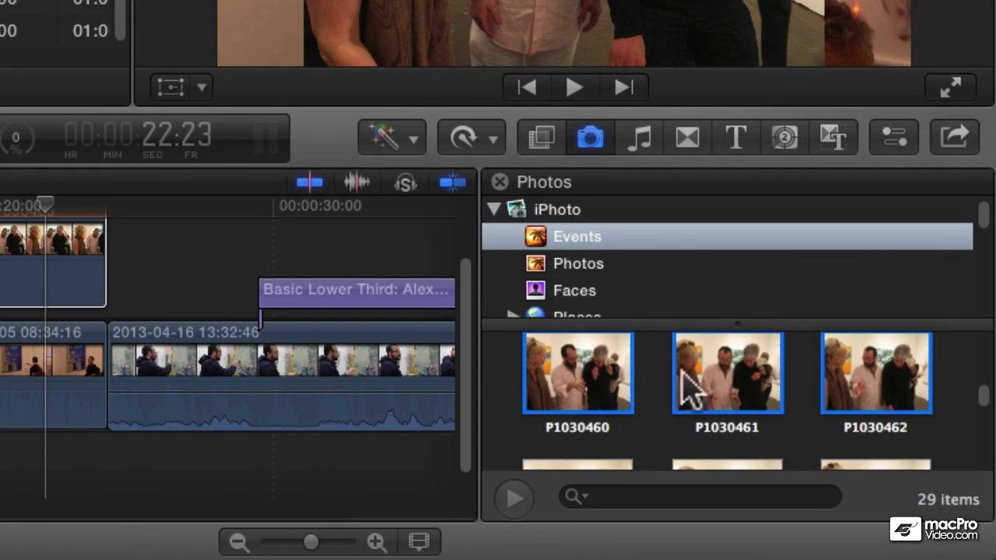
Add photos P1030460, P1030461 and P1030462 to the Kroll Pix collection and preview P1030461
drag(629, 389, 321, 300)
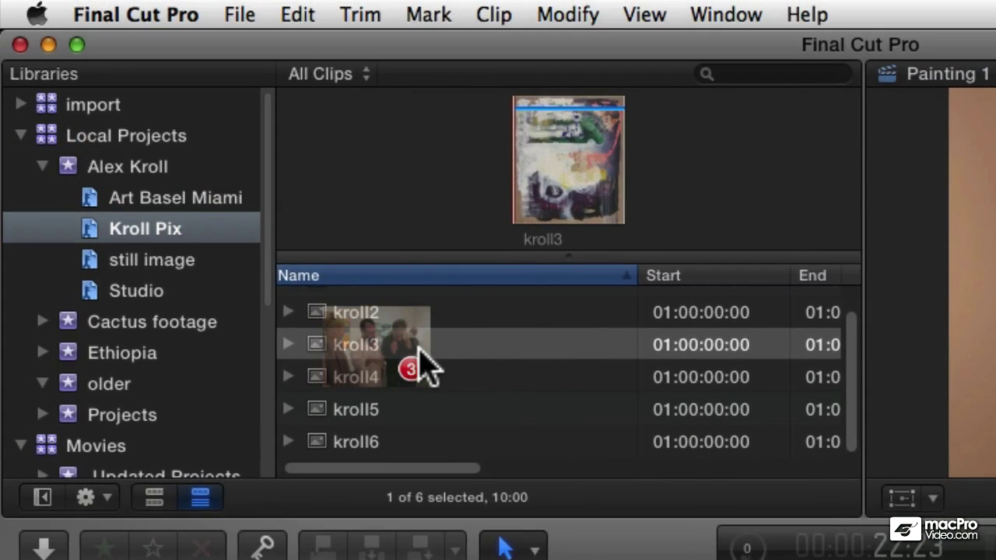
drag(421, 352, 187, 230)
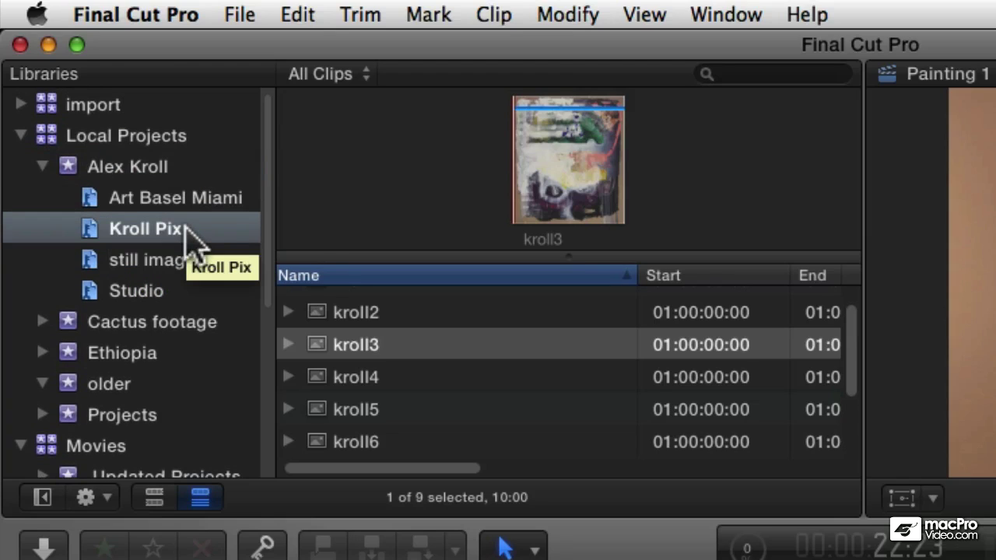
scroll(444, 374, down, 3)
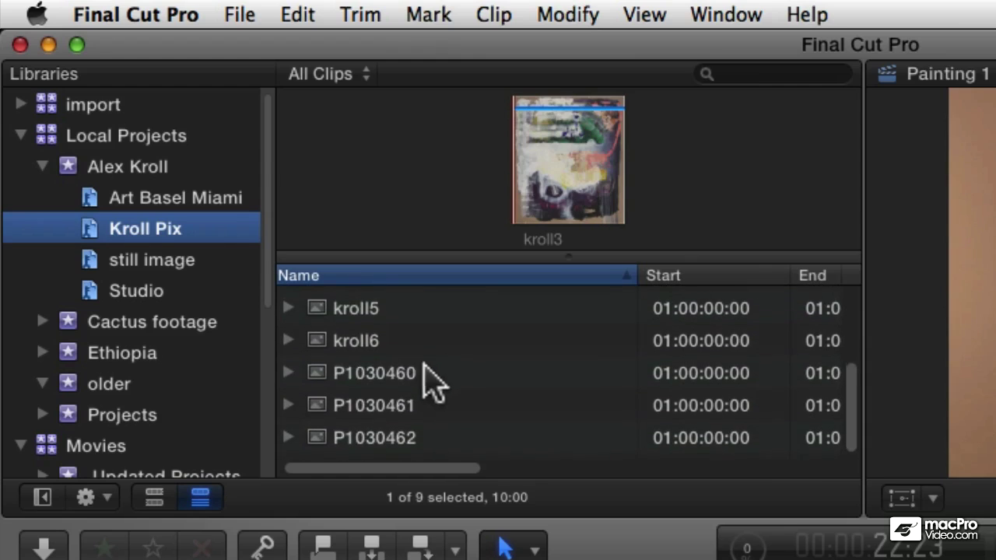
click(391, 381)
click(391, 409)
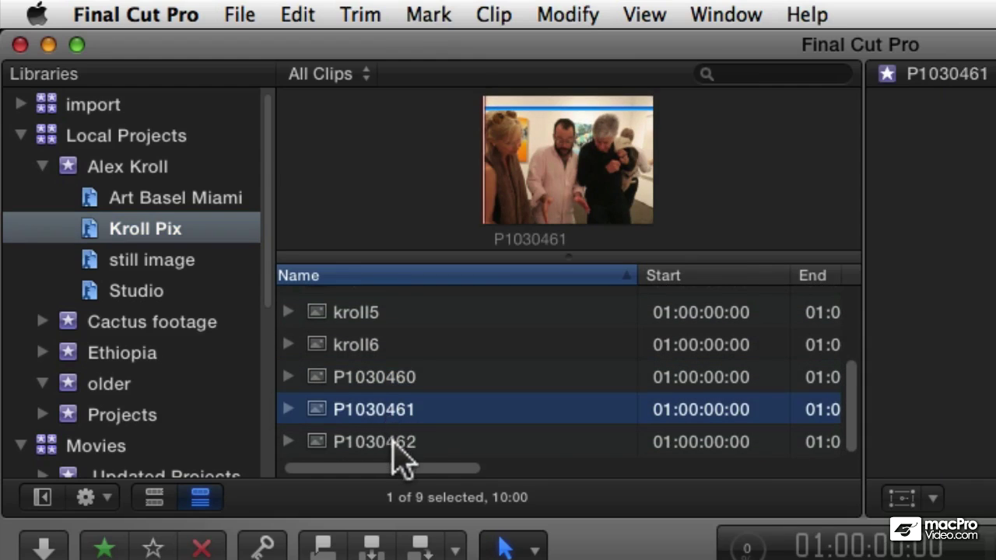